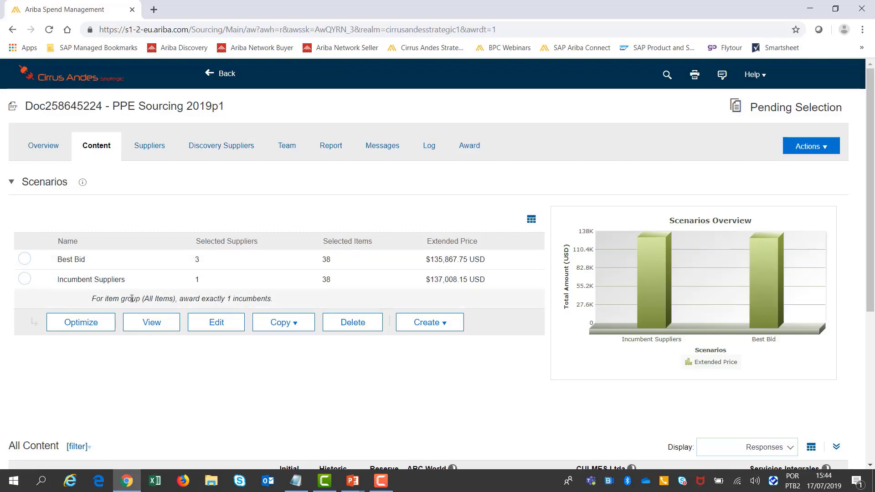
Step: Review the suppliers' answers and item prices in the All Content table below the scenarios
scroll(871, 276, "down", 1)
scroll(870, 276, "down", 4)
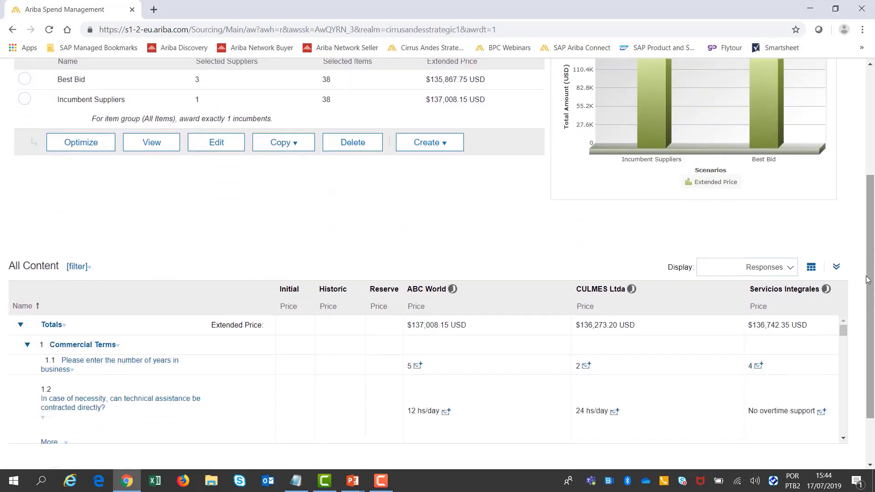
scroll(828, 301, "down", 5)
scroll(820, 304, "down", 1)
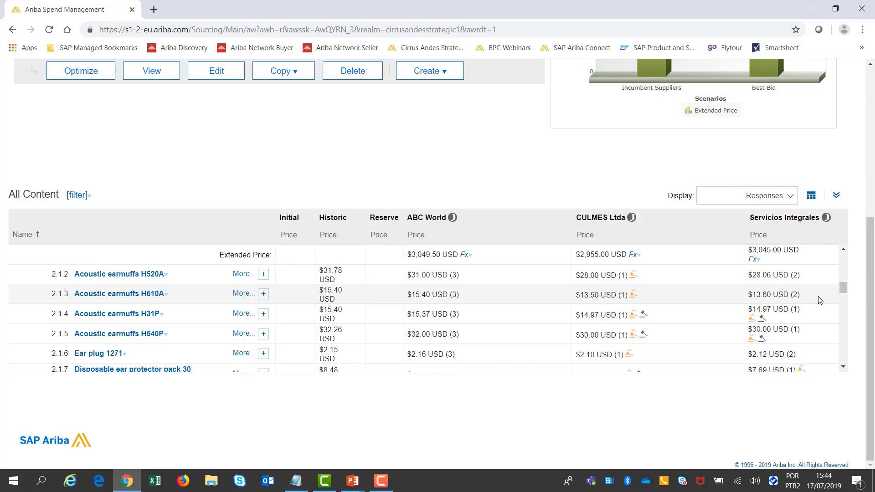
scroll(820, 301, "down", 6)
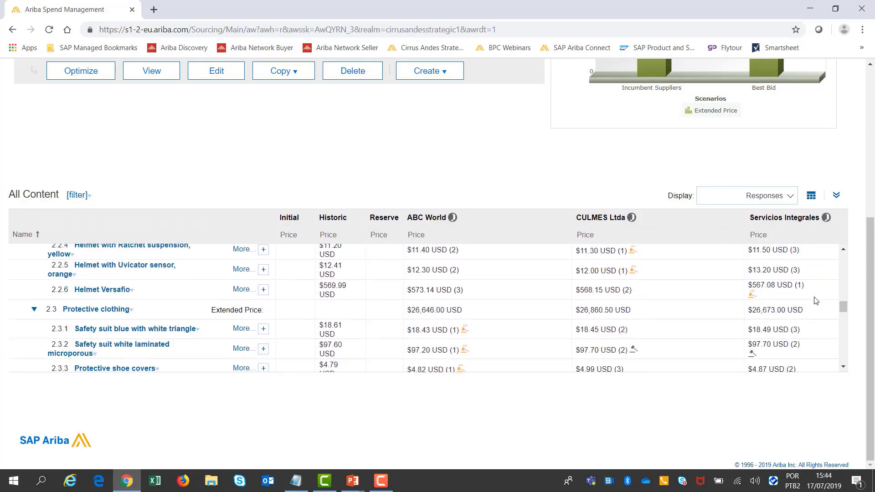
scroll(815, 300, "up", 5)
scroll(816, 301, "up", 1)
scroll(868, 280, "up", 5)
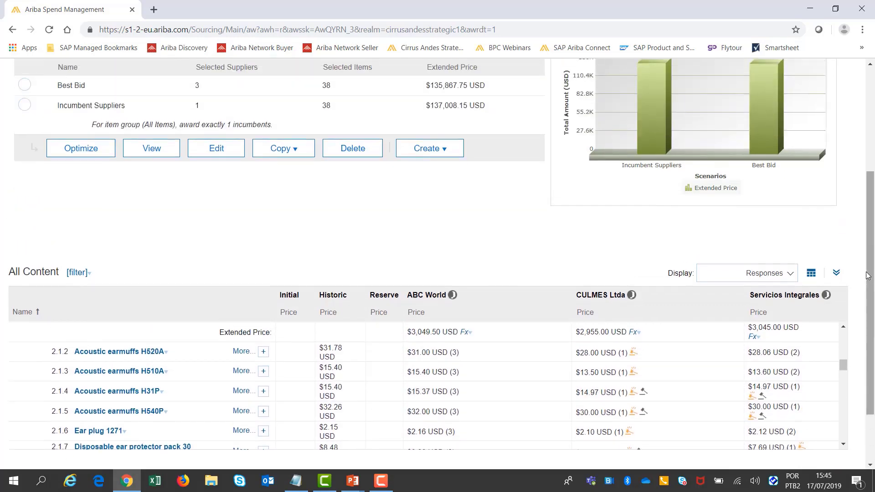
scroll(868, 272, "up", 1)
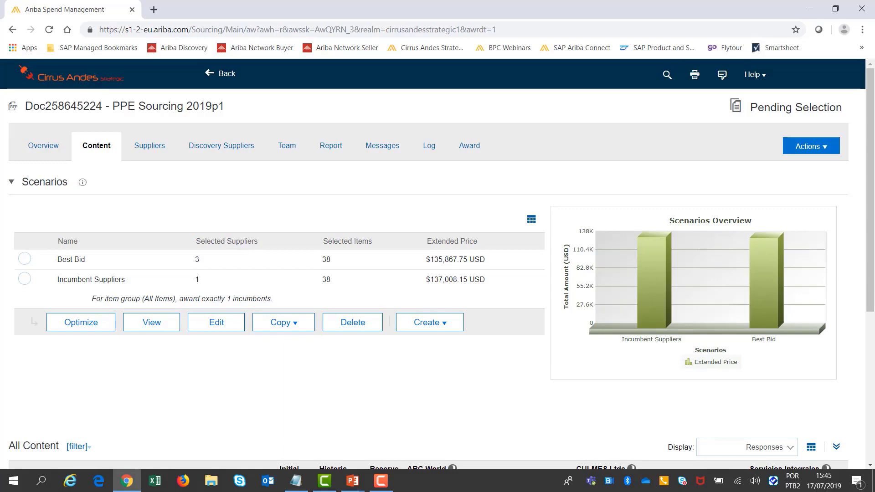
Step: View the Best Bid scenario and examine its full award allocations per supplier and its summary of awards by participants
left_click(24, 259)
left_click(150, 324)
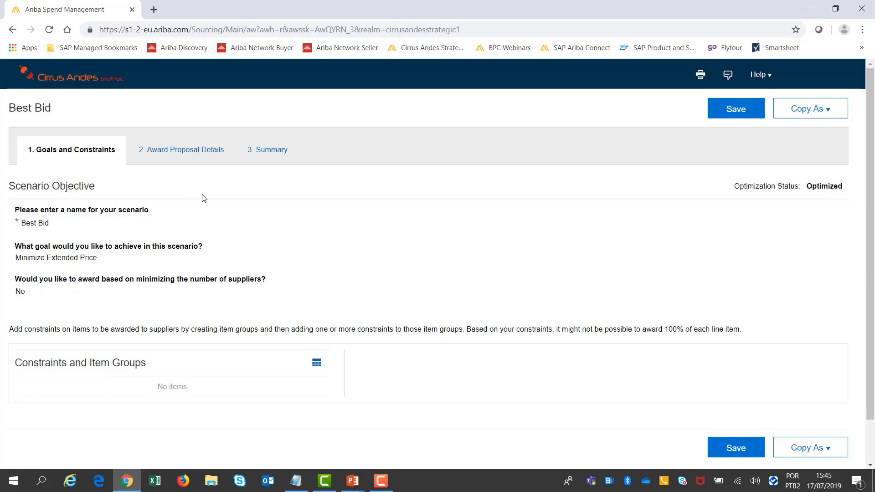
left_click(208, 154)
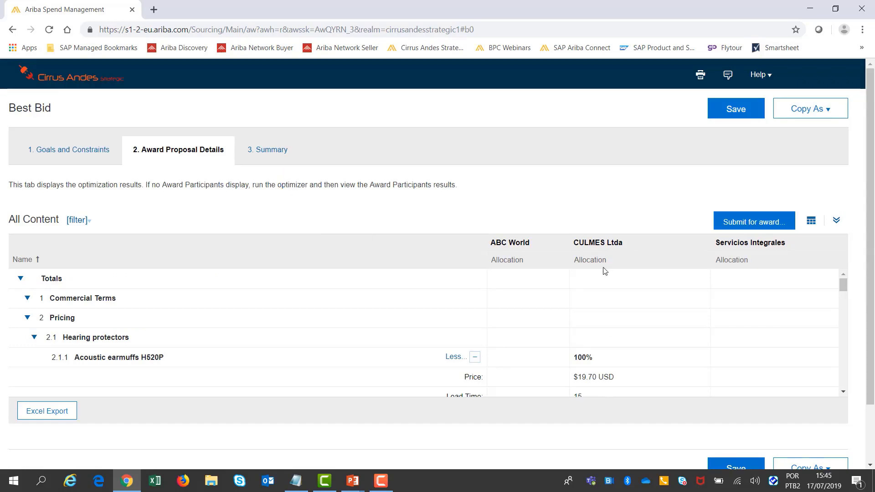
left_click(835, 221)
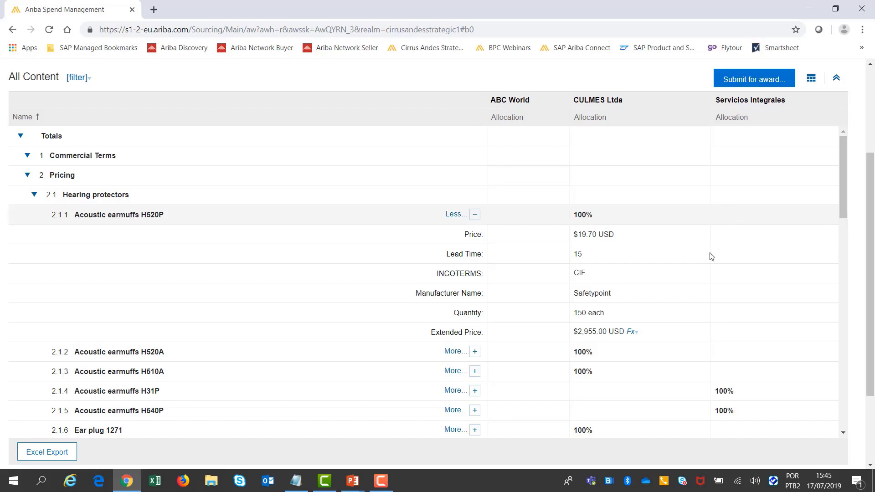
scroll(680, 242, "down", 6)
scroll(679, 243, "down", 1)
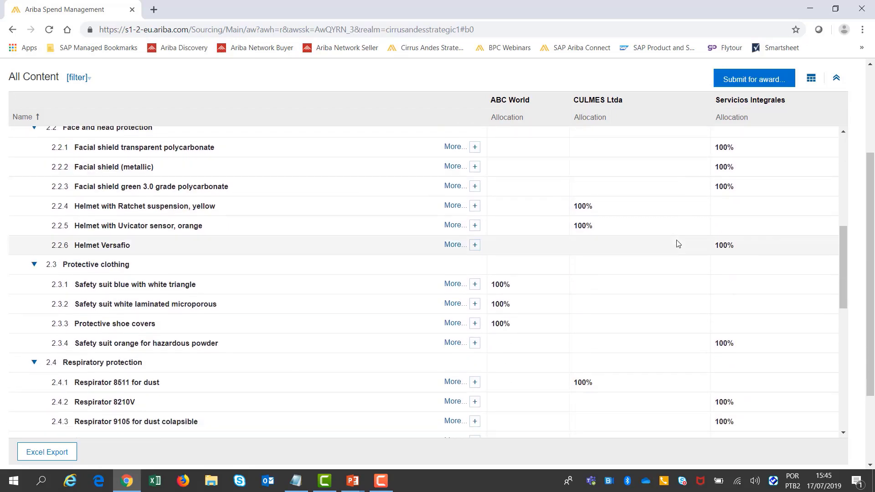
scroll(677, 244, "up", 10)
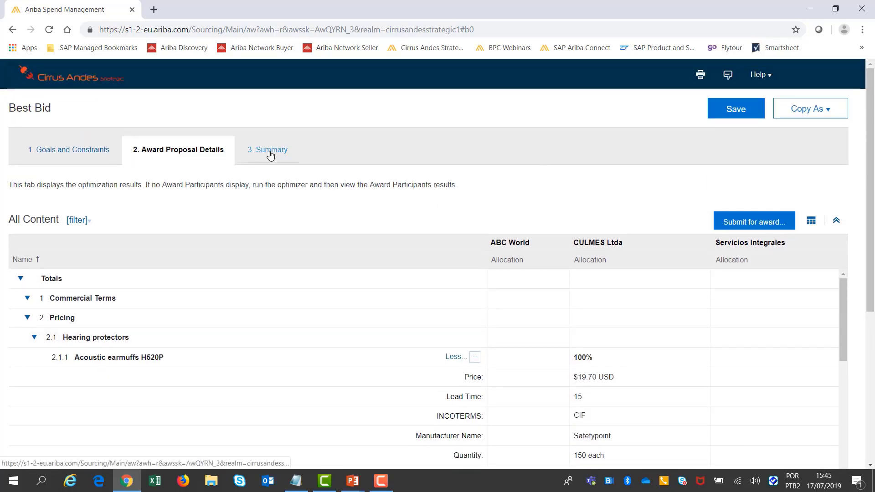
left_click(270, 152)
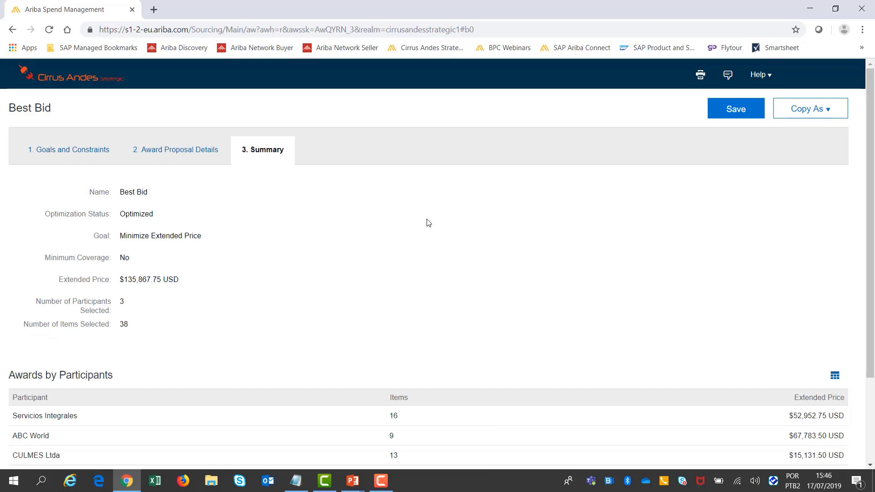
scroll(436, 255, "down", 3)
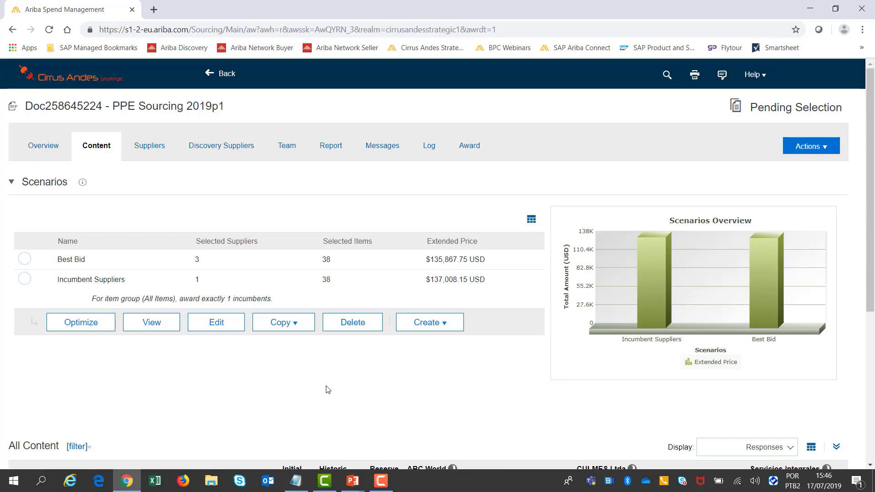
Step: Create an optimization scenario named "Best Customer Support"
left_click(414, 327)
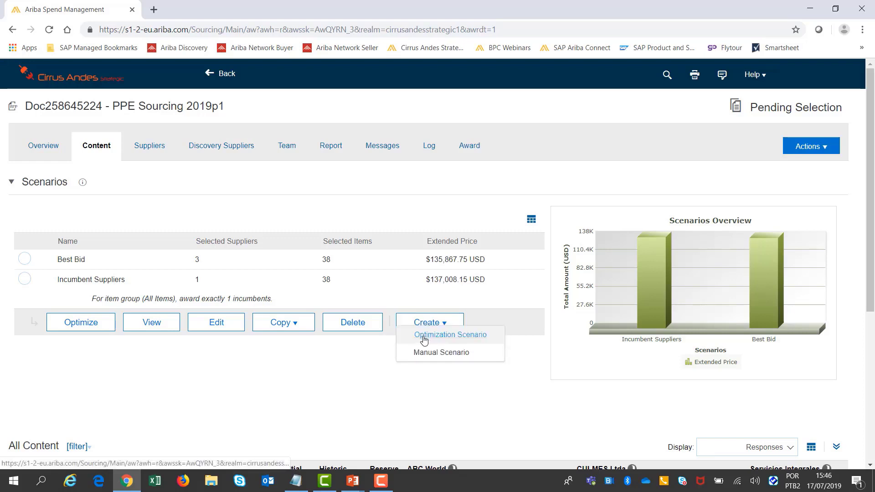
left_click(423, 336)
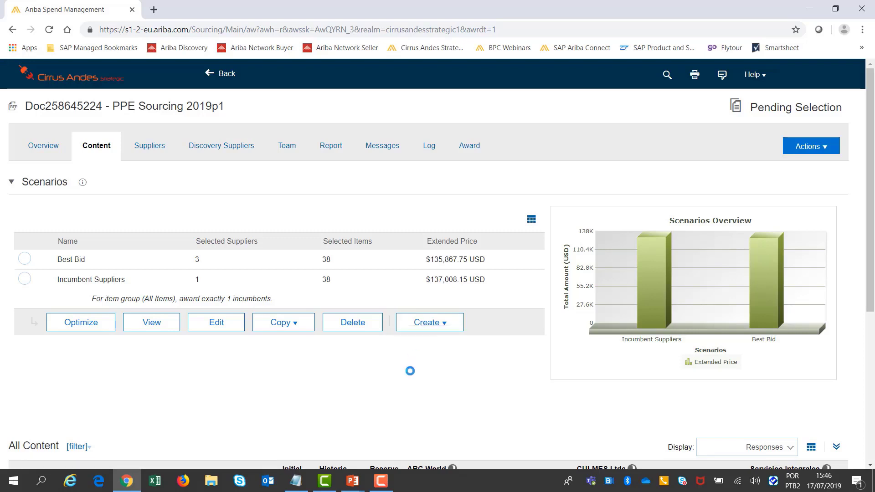
left_click(100, 225)
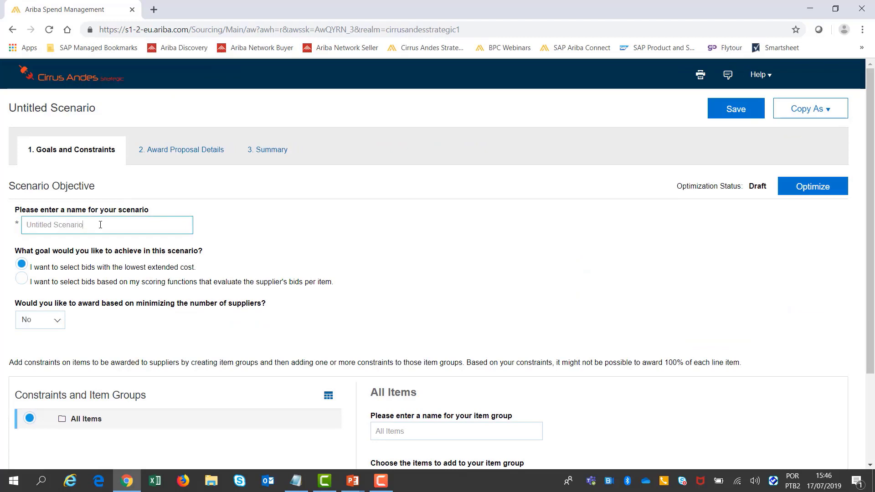
left_click_drag(97, 225, 34, 223)
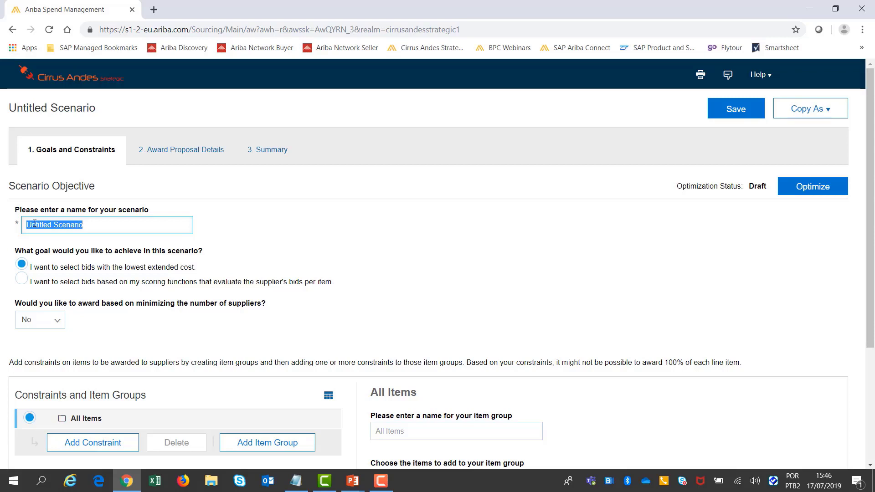
type("Best Custo")
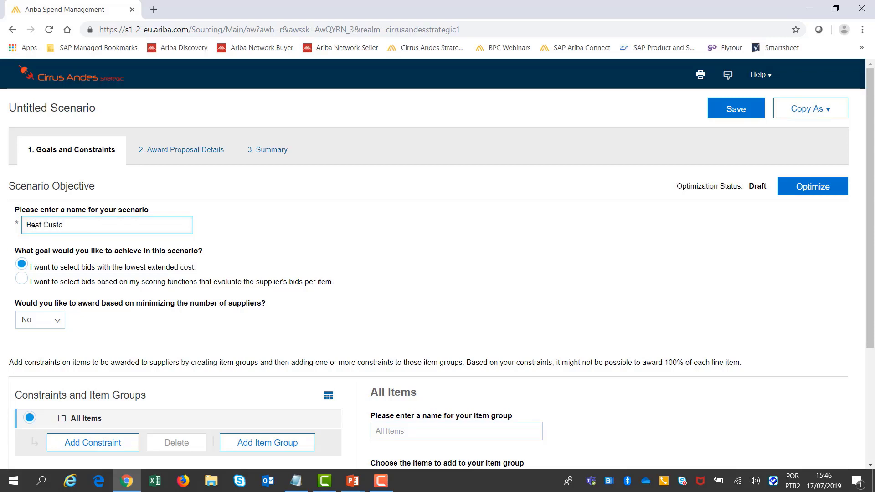
type("mer Support")
Step: Add a constraint to the All Items group and name it "technical assistance"
scroll(211, 271, "down", 1)
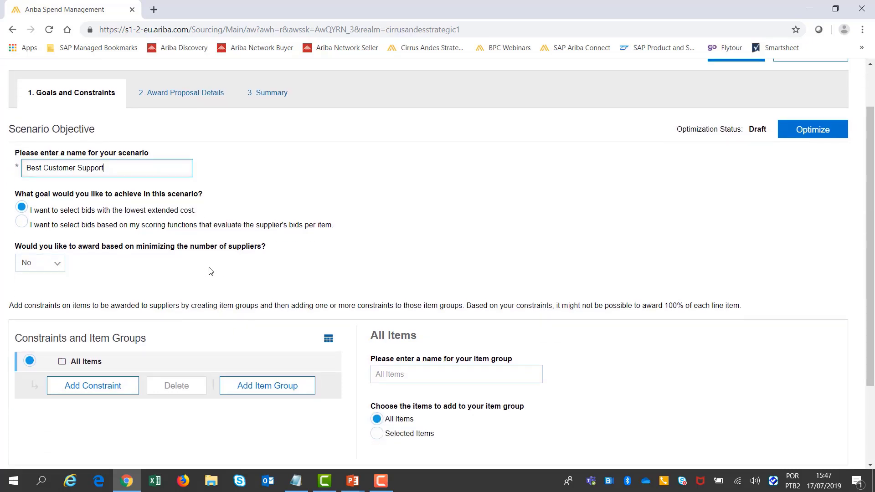
scroll(211, 271, "down", 1)
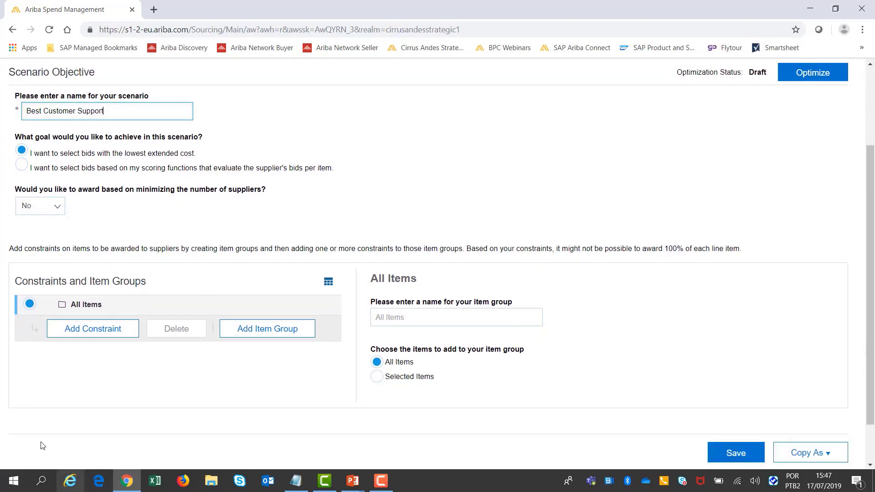
left_click(97, 329)
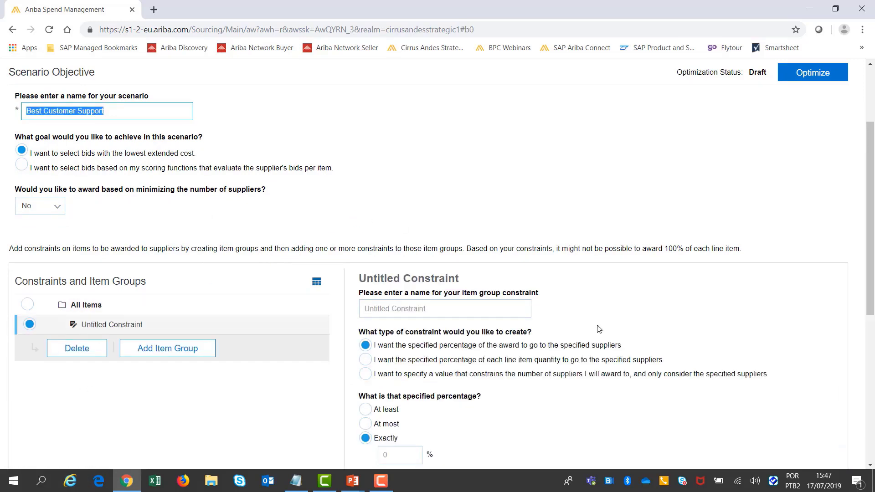
scroll(626, 342, "down", 2)
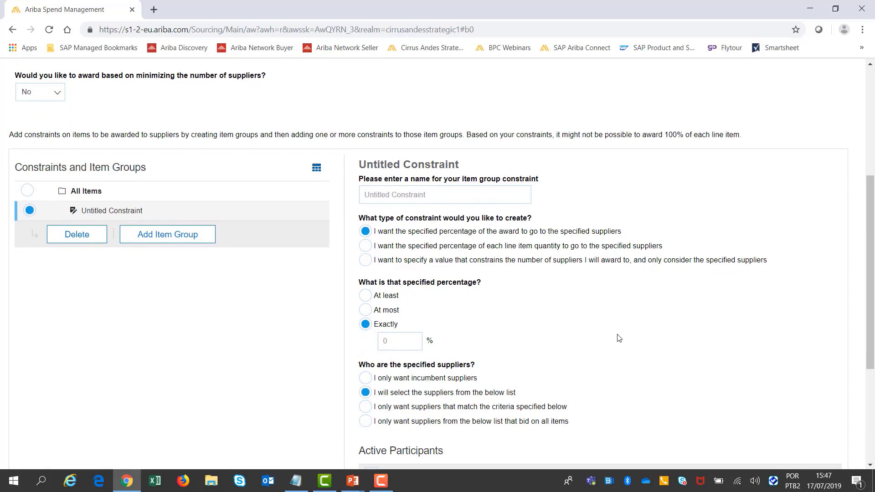
left_click(431, 195)
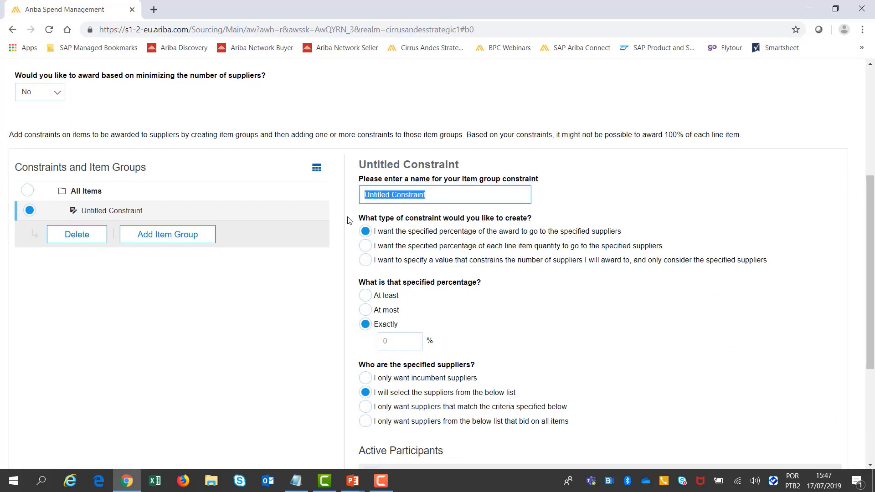
type("techni")
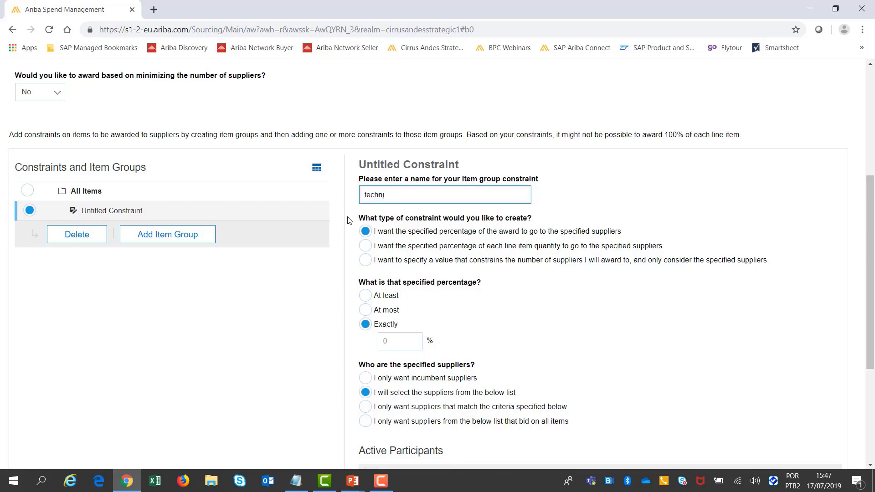
type("cal assitance")
double_click(417, 194)
right_click(416, 196)
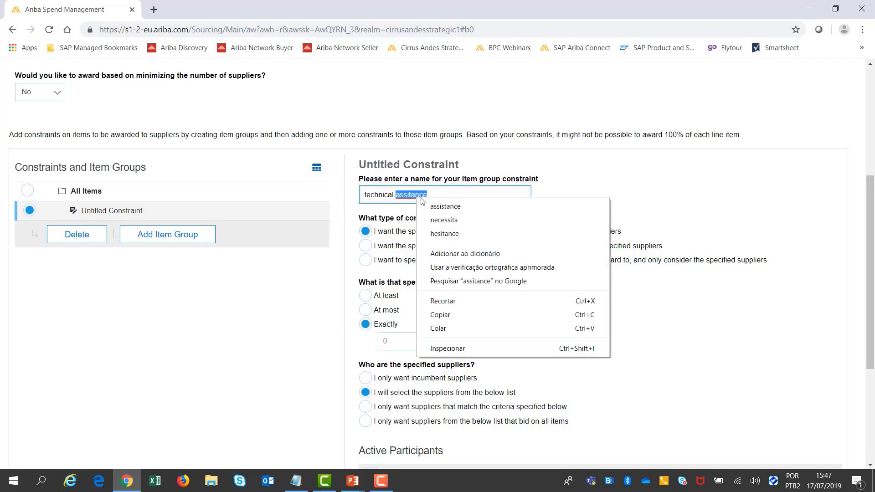
left_click(436, 206)
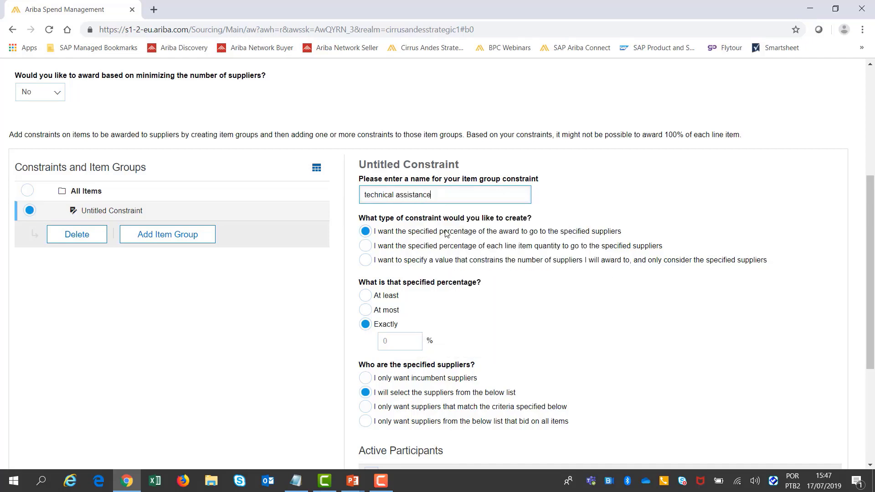
Step: Constrain the number of awarded suppliers to exactly 1, considering only suppliers that match specified criteria
left_click(366, 260)
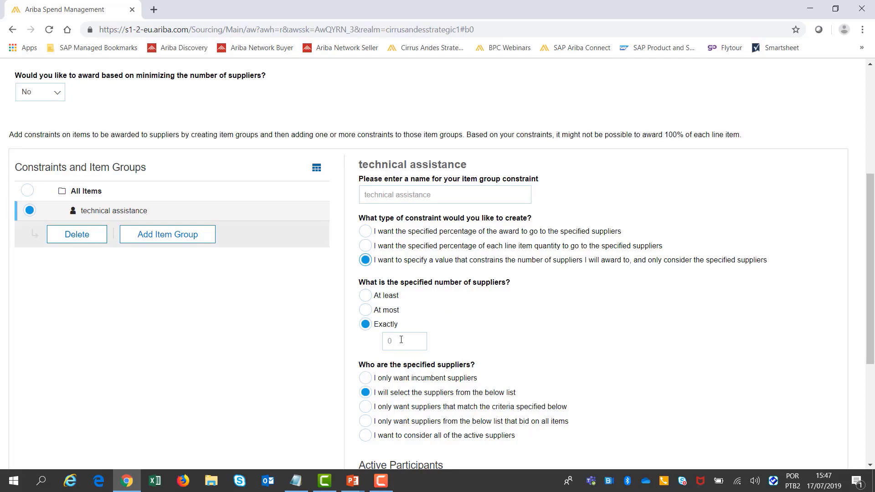
double_click(388, 339)
type("1")
scroll(596, 306, "down", 3)
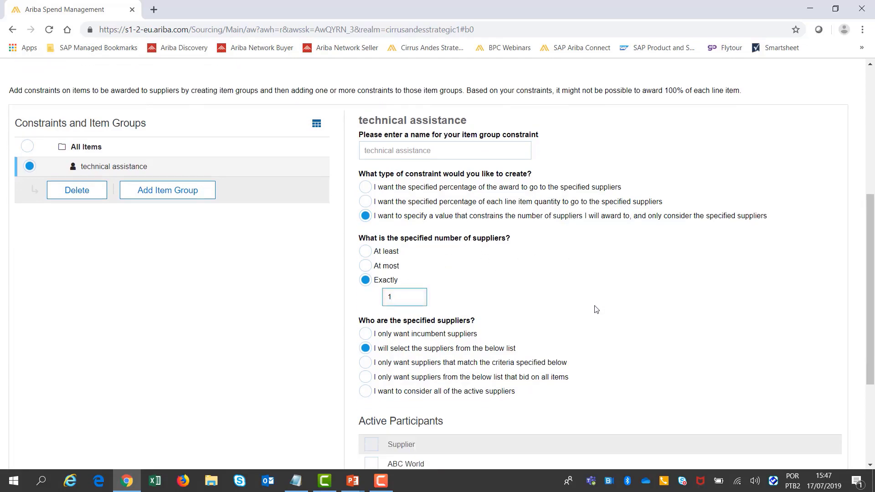
scroll(601, 278, "down", 1)
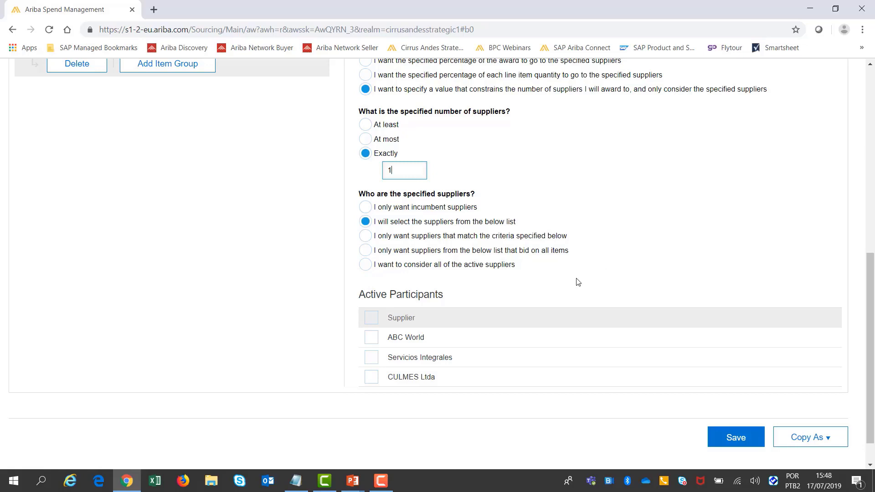
left_click(368, 236)
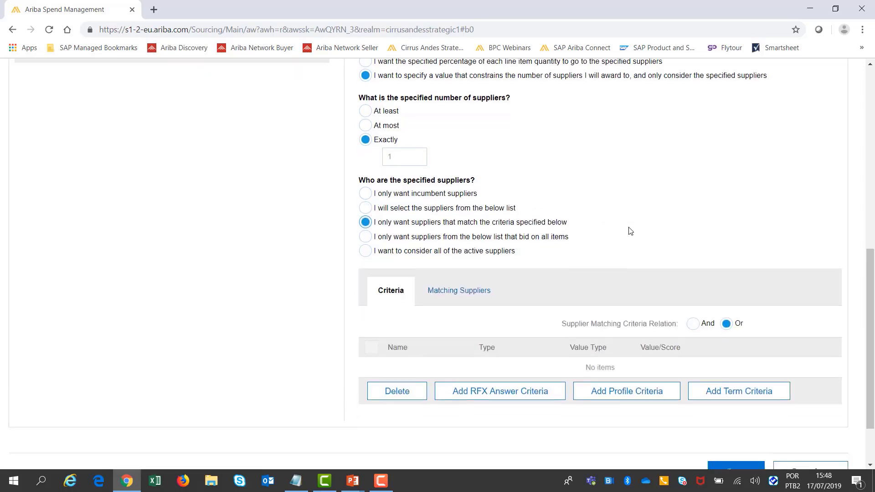
Step: Add the RFX answer criterion "In case of necessity, can technical assistance be contracted directly?" to the constraint
scroll(630, 231, "down", 2)
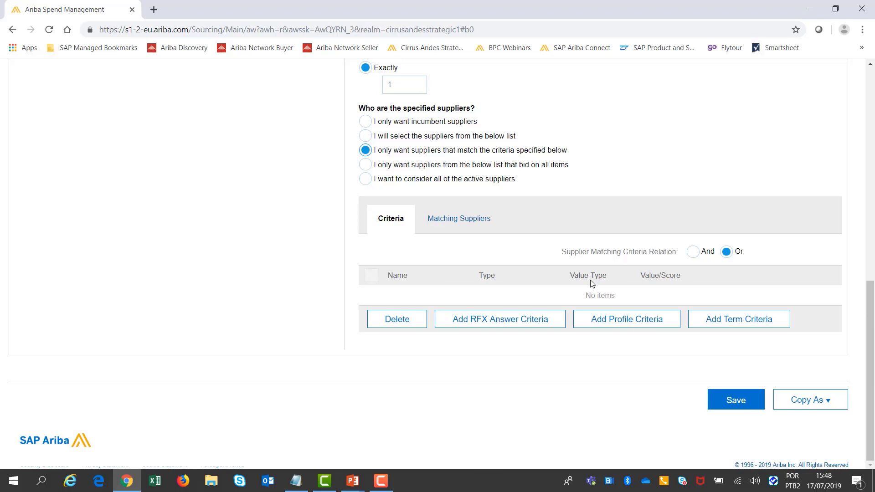
left_click(499, 331)
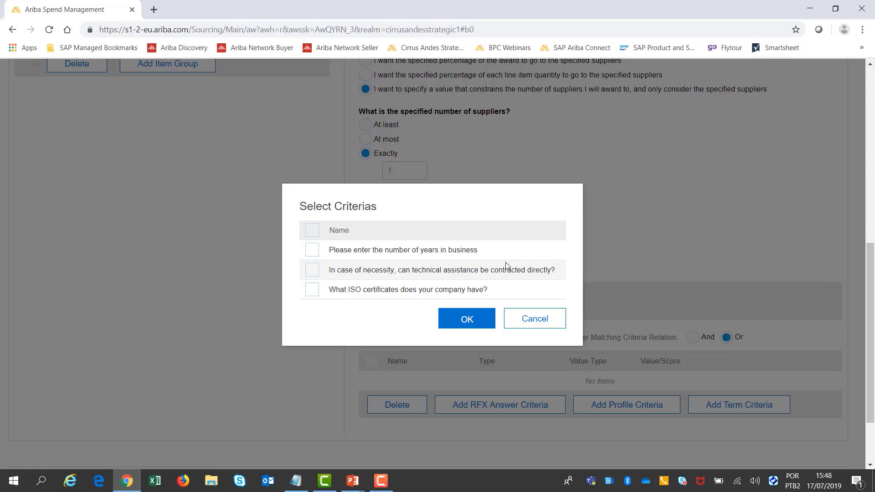
left_click(311, 270)
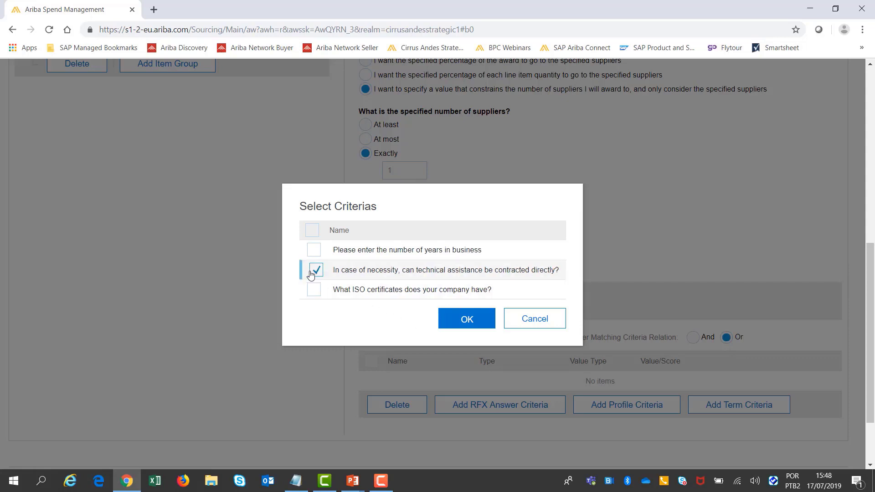
left_click(467, 320)
Step: Accept only the 24 hs/day answer for the technical assistance criterion and set the supplier matching criteria relation to And
scroll(607, 273, "down", 3)
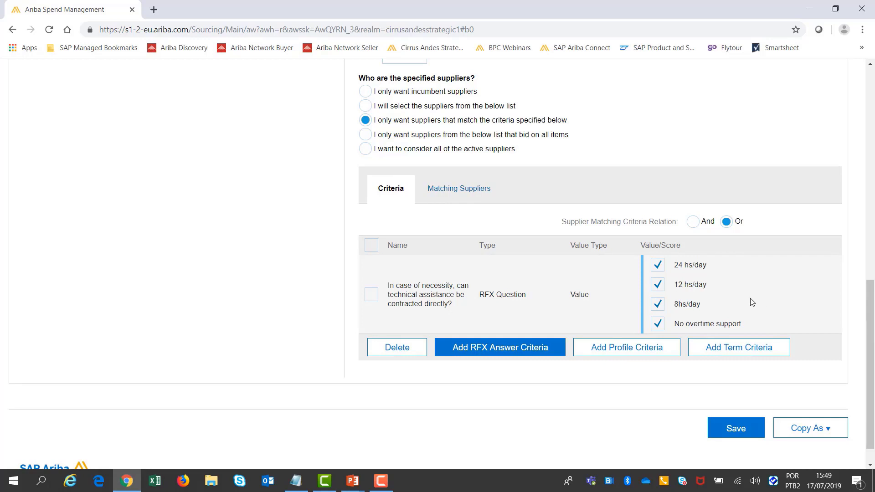
left_click(657, 285)
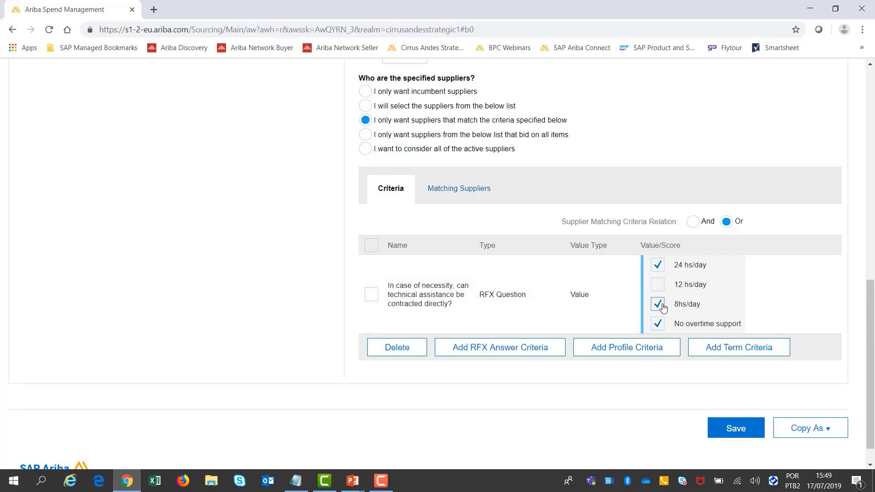
left_click(658, 304)
left_click(658, 324)
left_click(693, 222)
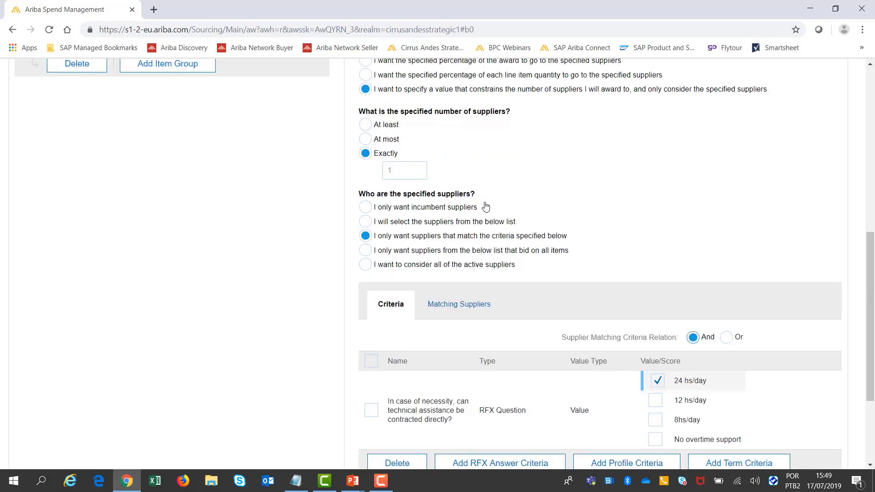
Step: Check the constraint's matching suppliers, and optimize the Best Customer Support scenario, returning to the list of scenarios
left_click(470, 308)
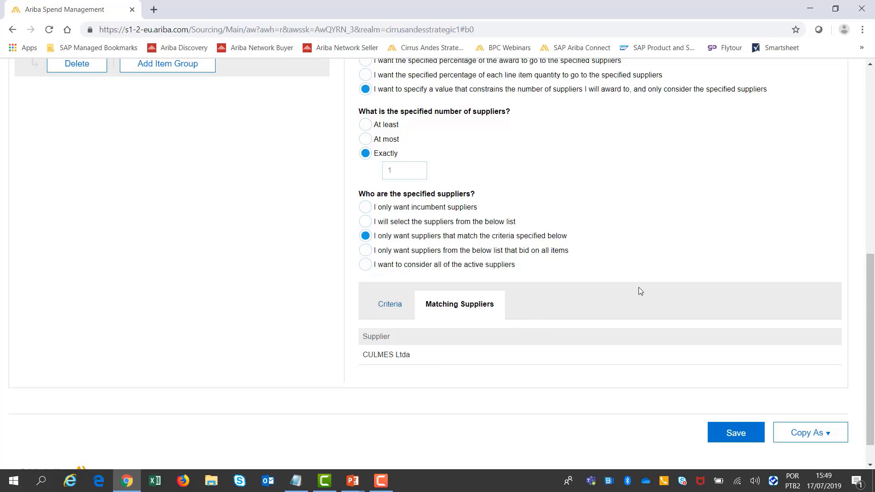
scroll(639, 292, "up", 9)
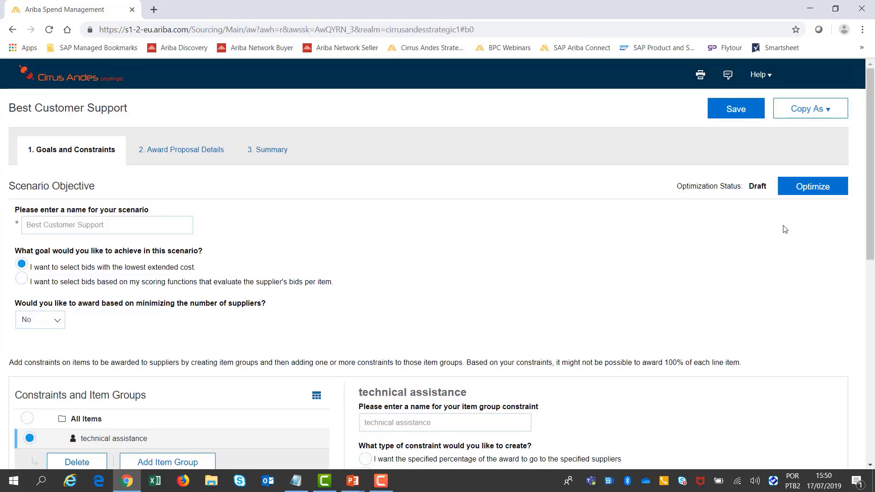
left_click(819, 186)
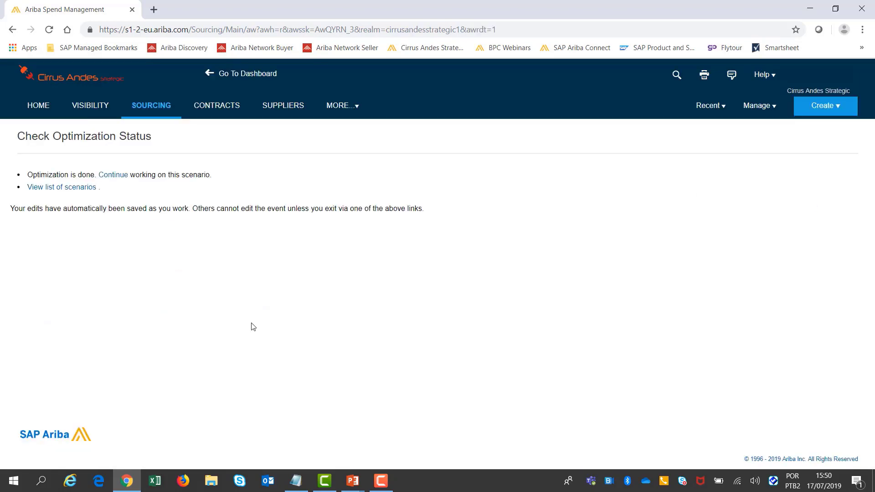
left_click(72, 191)
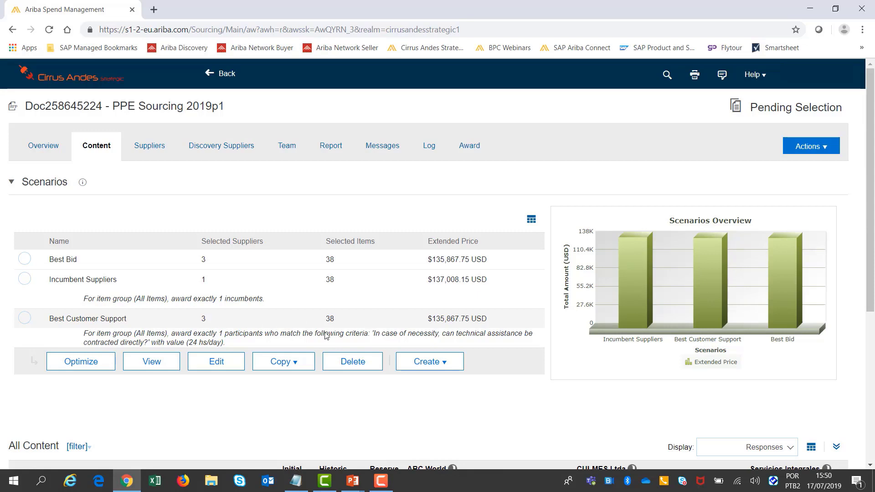
Step: Select the Best Customer Support scenario and review the suppliers' item prices and technical assistance answers under All Content
left_click(25, 319)
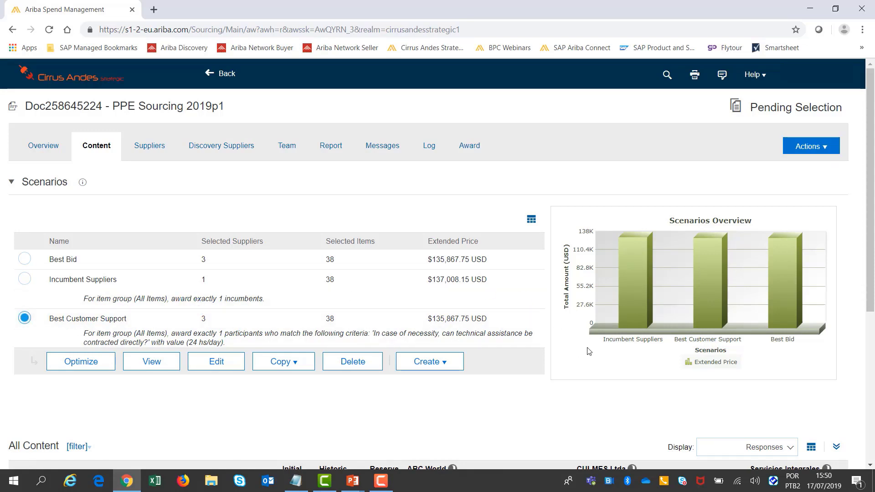
scroll(586, 348, "down", 2)
scroll(578, 311, "down", 1)
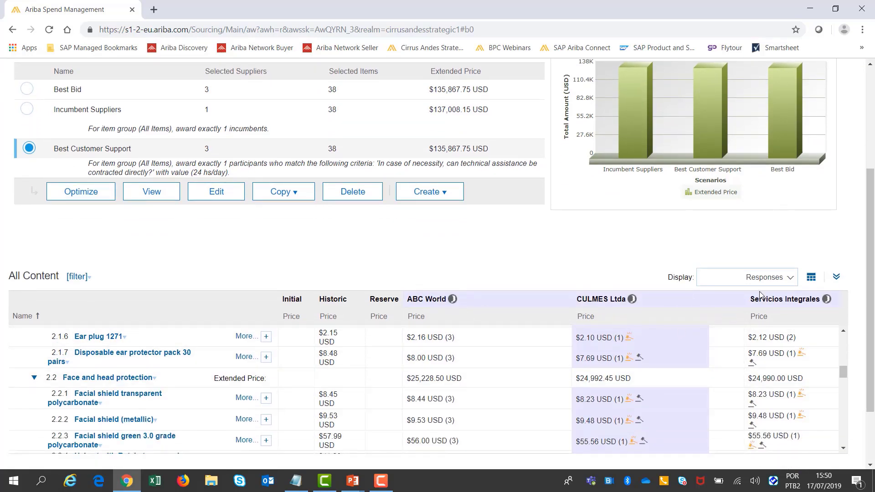
scroll(668, 336, "down", 1)
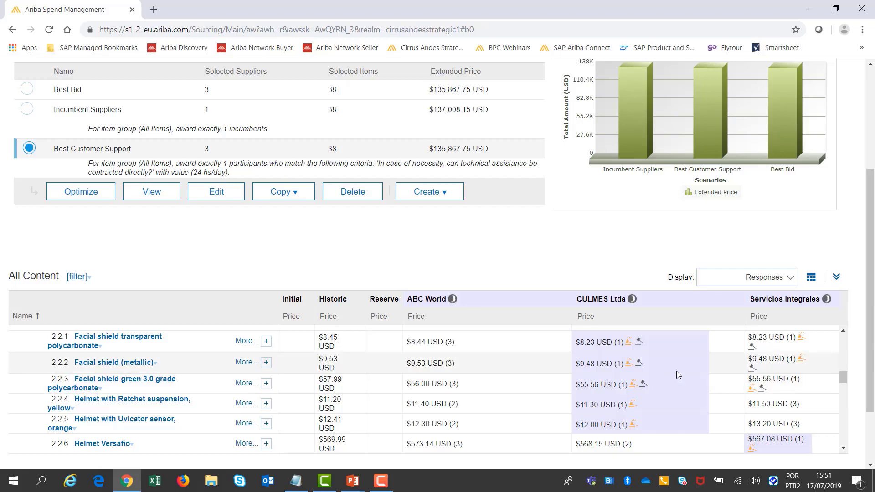
scroll(676, 371, "up", 8)
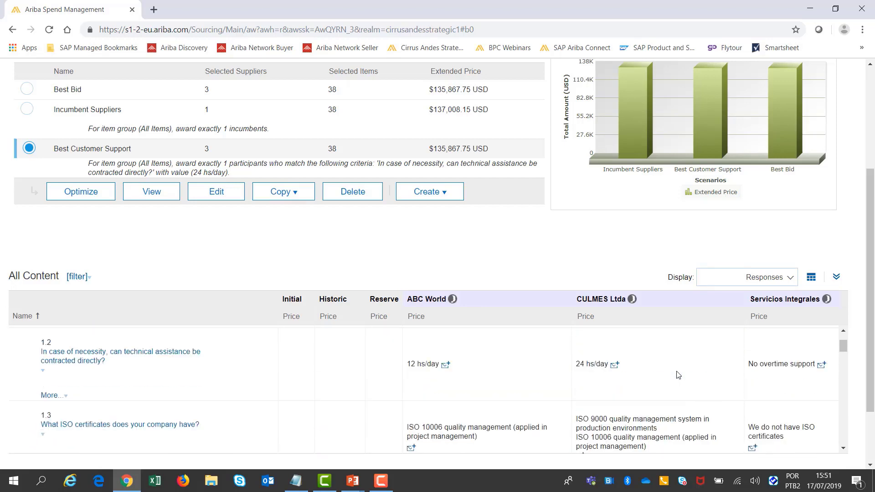